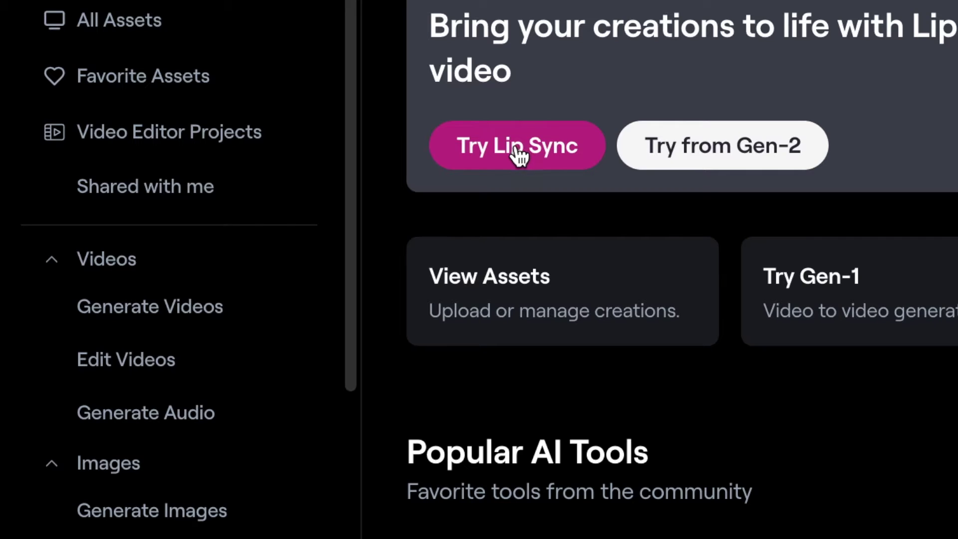
left_click(501, 161)
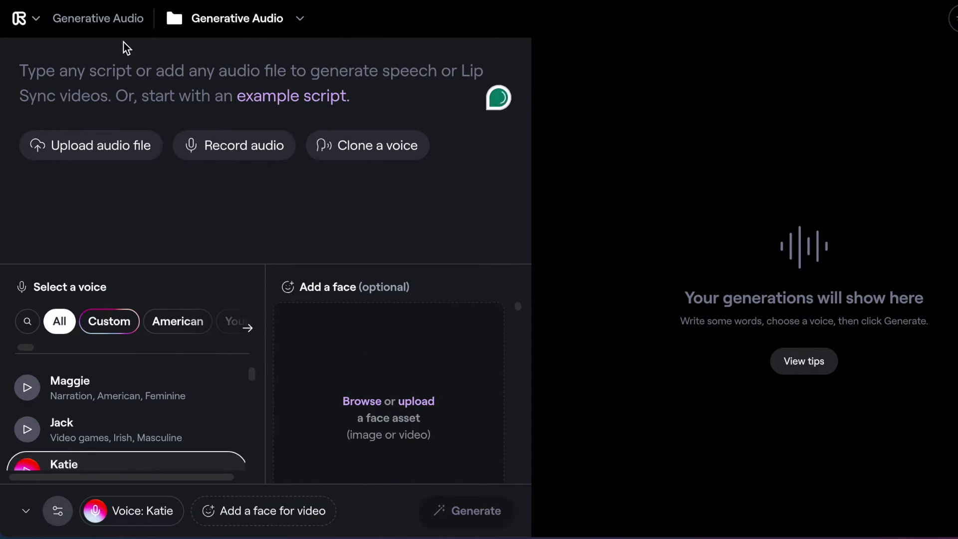
left_click(146, 39)
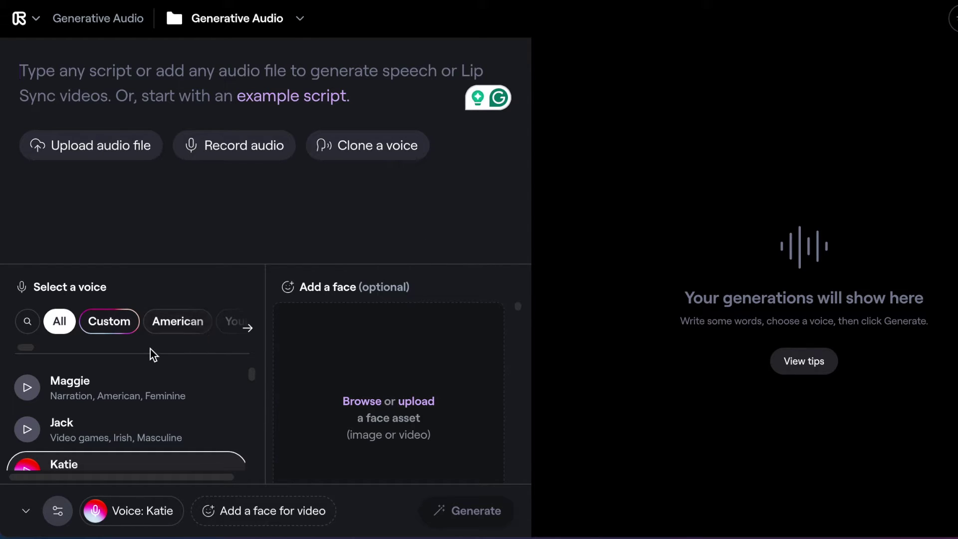
mouse_move(253, 378)
left_mouse_down()
mouse_move(241, 448)
mouse_move(253, 361)
left_mouse_up()
scroll(362, 409, "down", 3)
scroll(365, 417, "down", 3)
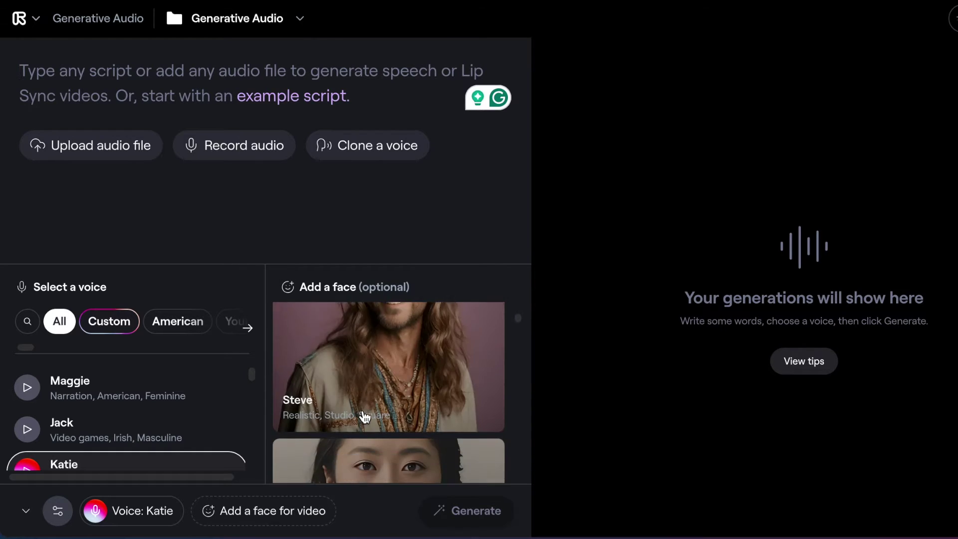
scroll(364, 417, "down", 3)
scroll(364, 417, "down", 3)
scroll(365, 417, "down", 3)
scroll(365, 418, "down", 2)
scroll(365, 417, "down", 2)
scroll(365, 417, "down", 2)
scroll(365, 417, "down", 2)
scroll(365, 418, "down", 1)
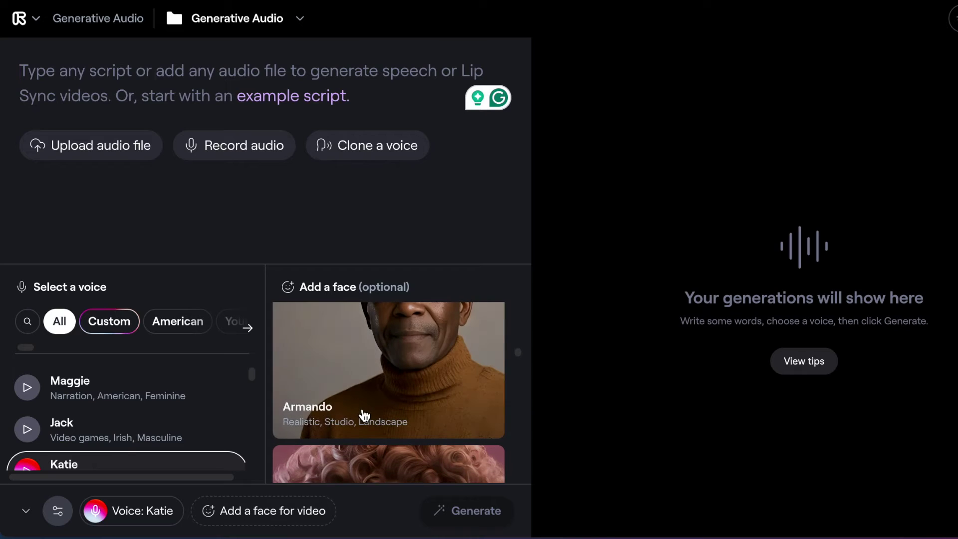
scroll(365, 412, "up", 15)
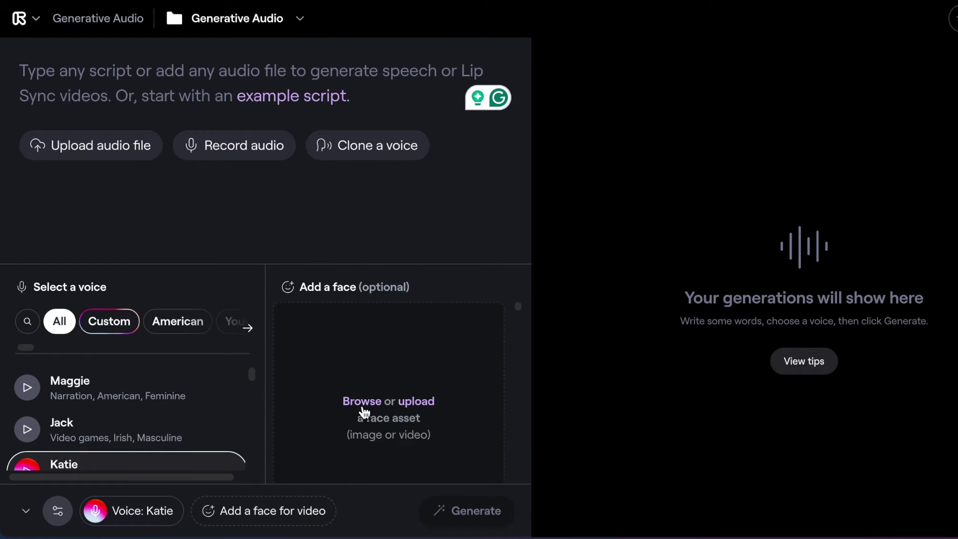
Load aivoov1713110518.mp3 as the audio clip and preview it
left_click(107, 152)
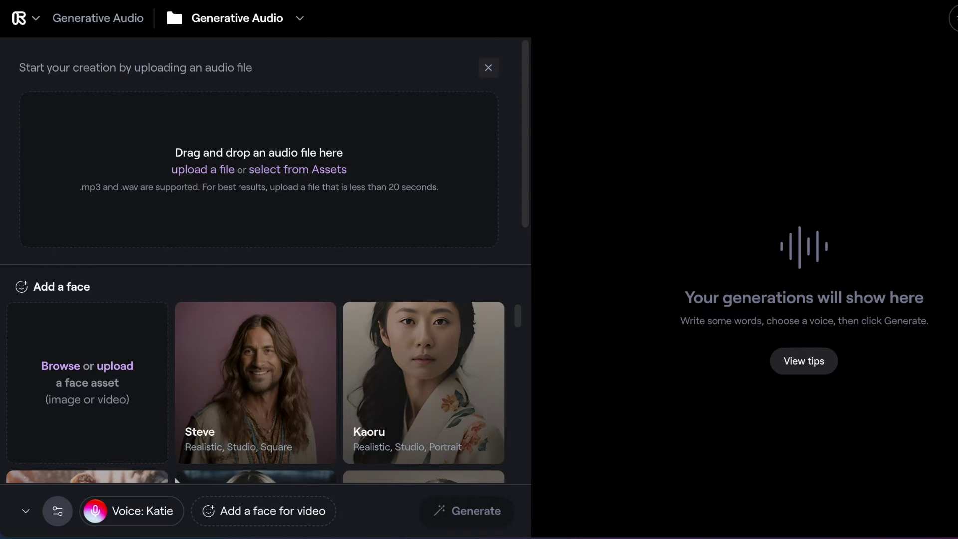
left_click_drag(842, 110, 321, 160)
left_click(42, 170)
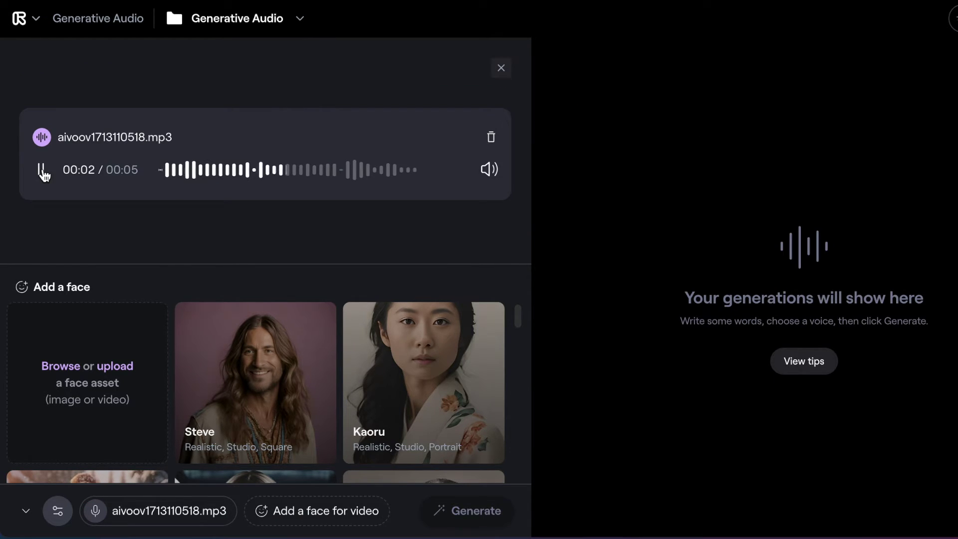
left_click(43, 171)
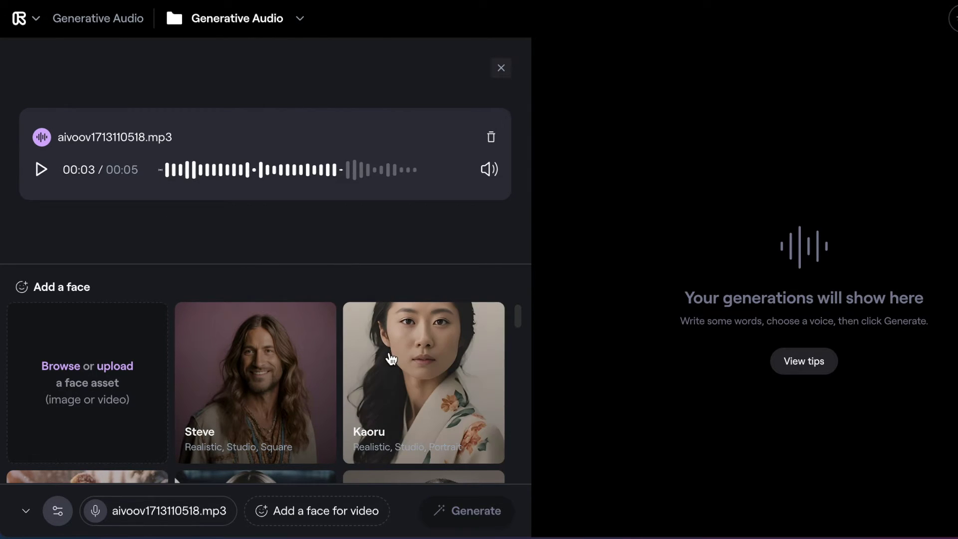
Set the pink-blazer cartoon portrait as the face and start generation
left_click(120, 365)
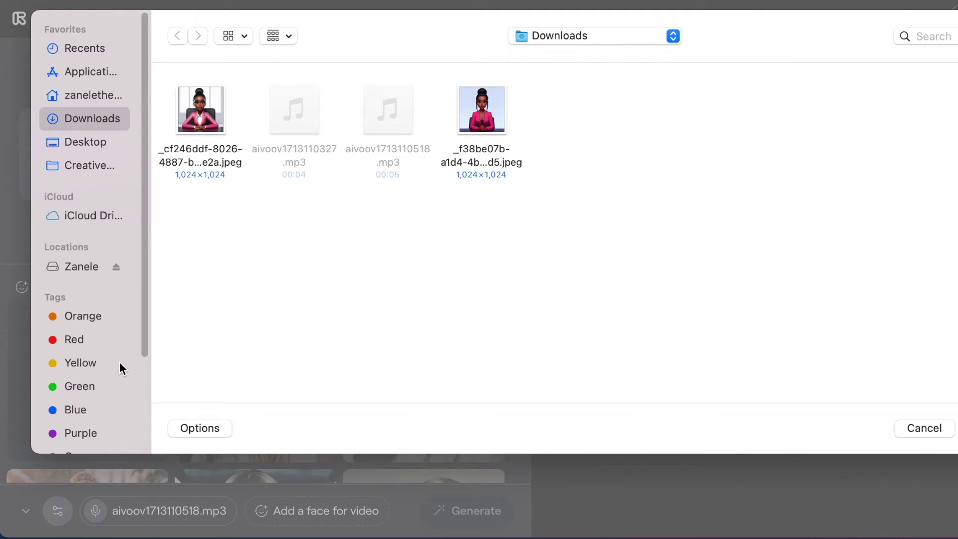
left_click(484, 112)
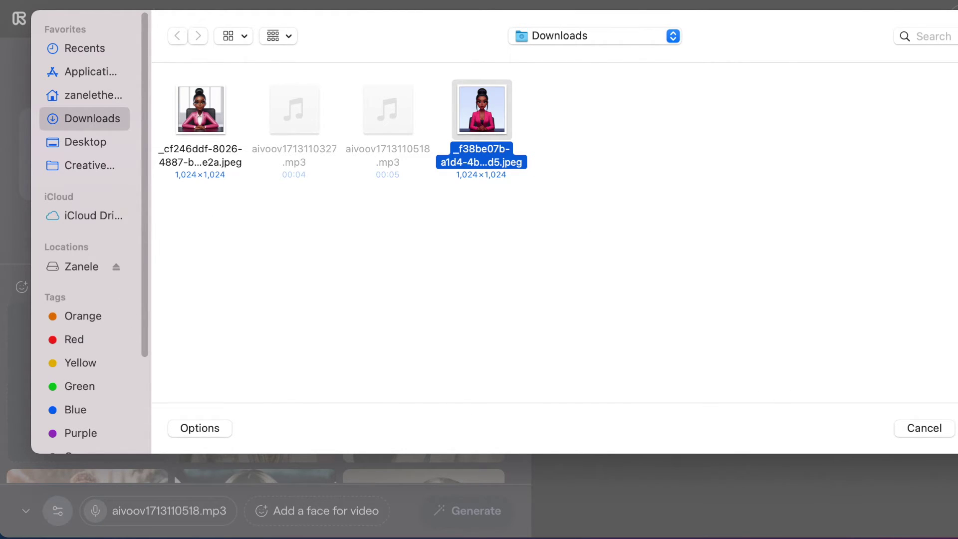
key("Return")
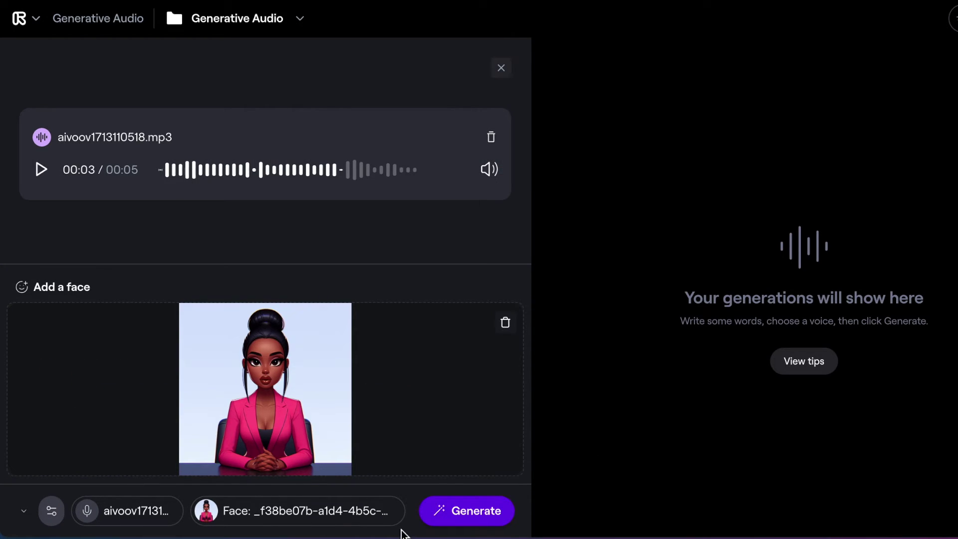
left_click(465, 517)
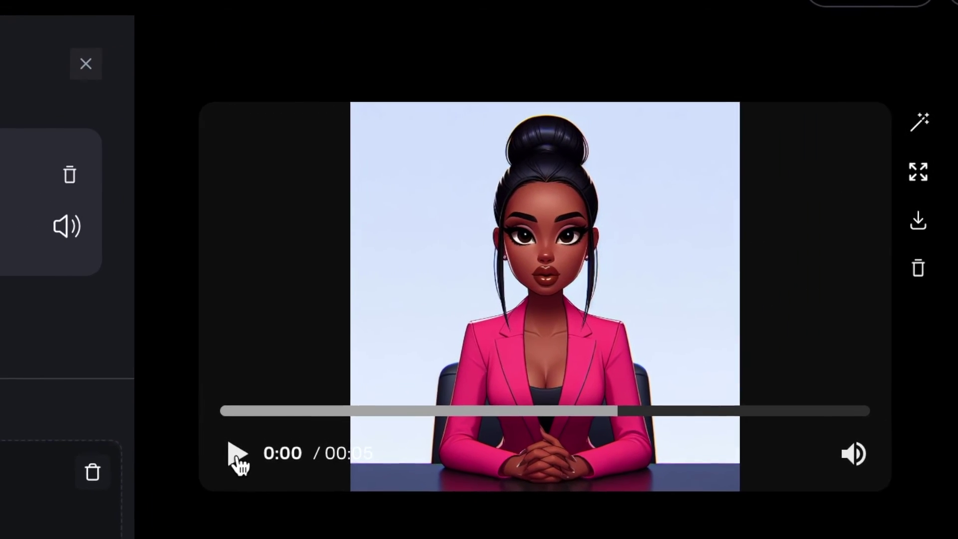
Play the generated lip-sync video, download it as an mp4, and close the audio panel
left_click(444, 371)
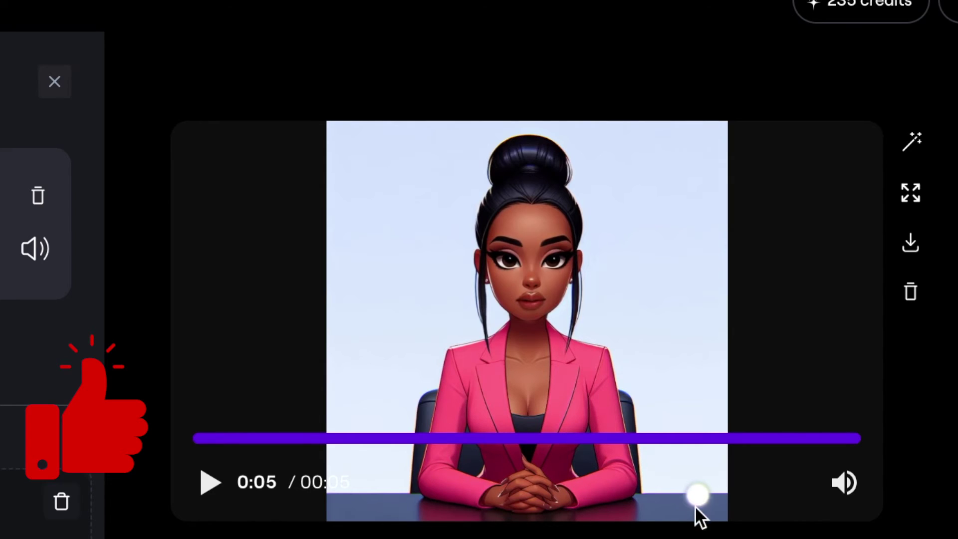
left_click(210, 483)
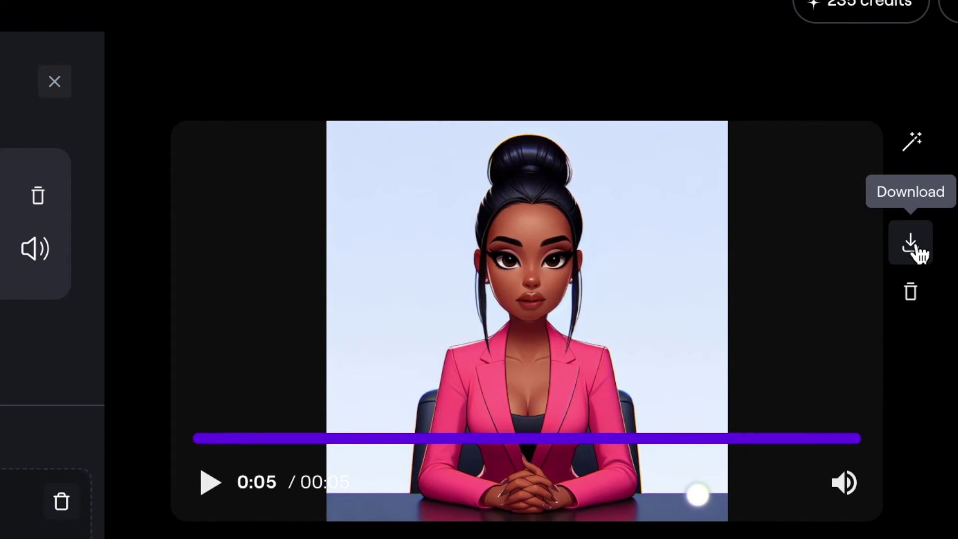
left_click(916, 247)
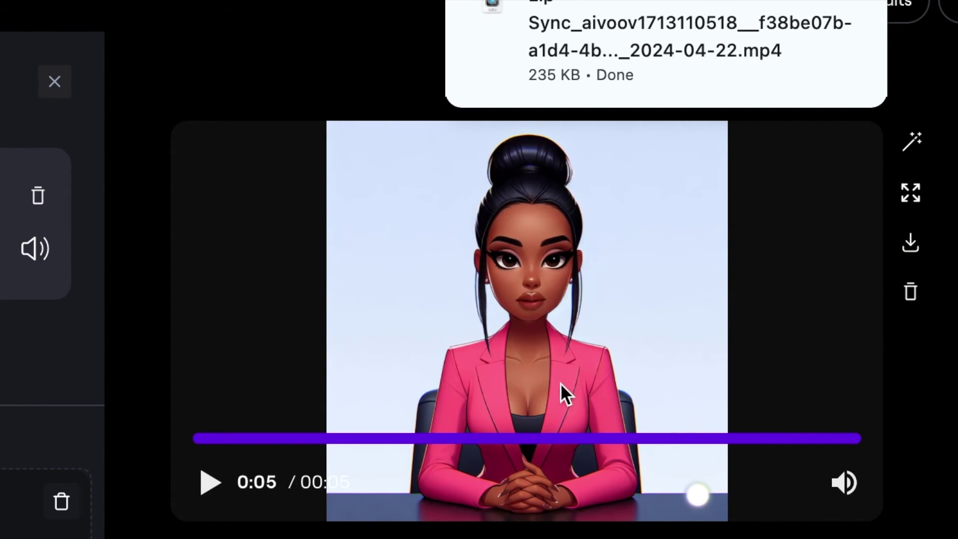
left_click(52, 83)
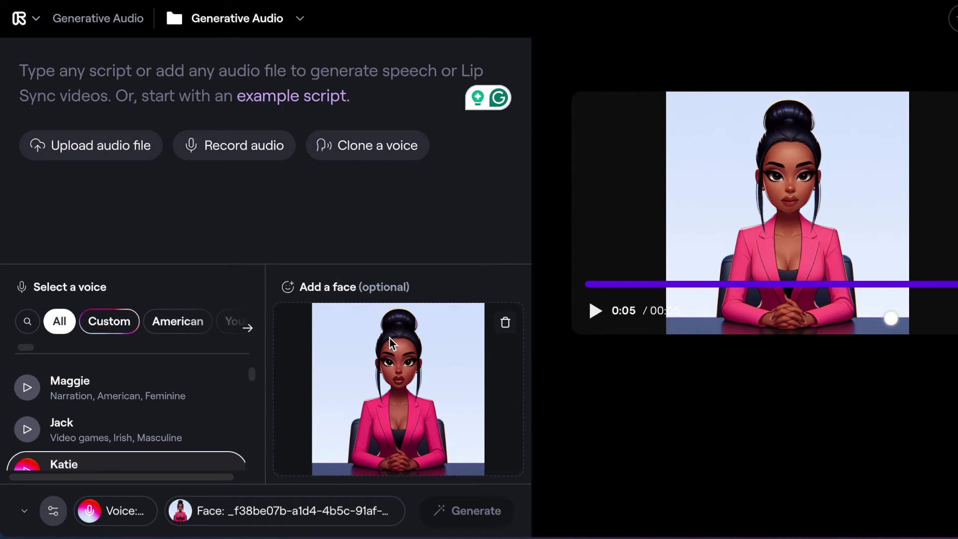
Replace the face with the other pink-blazer cartoon image (_cf246ddf jpeg)
left_click(512, 323)
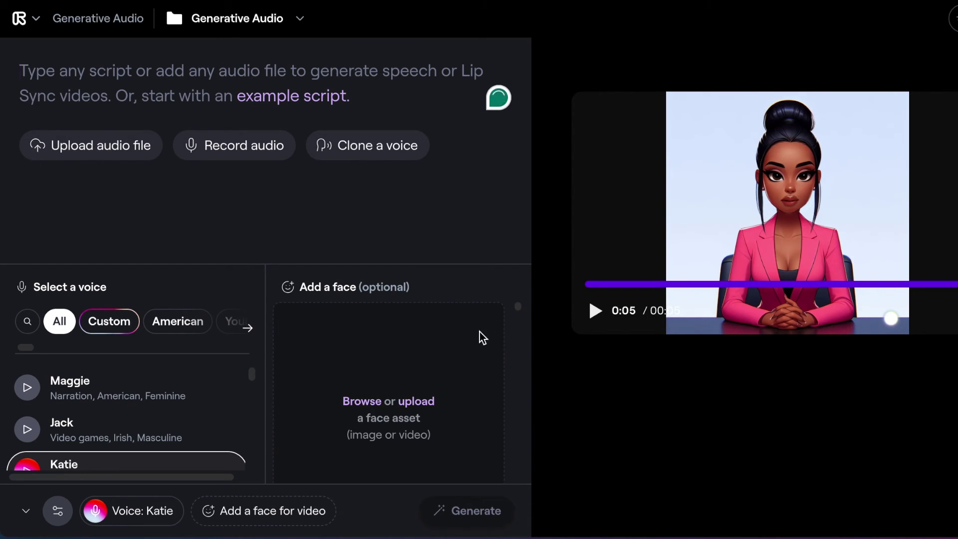
left_click(417, 403)
left_click(292, 112)
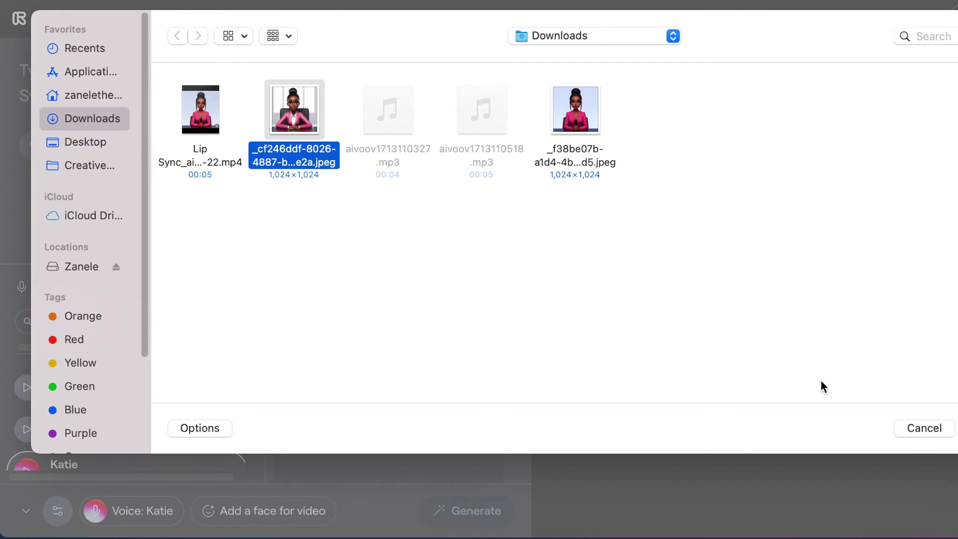
key("Return")
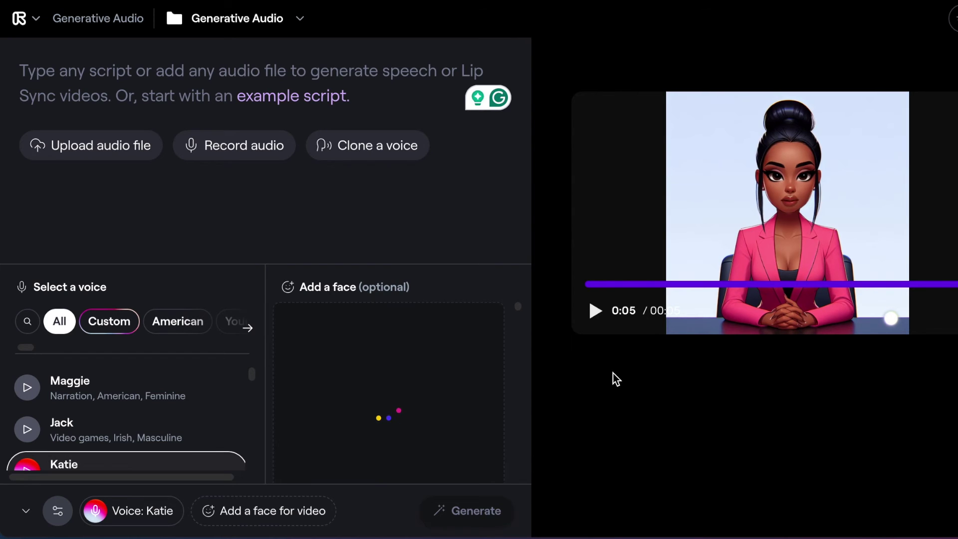
Record a 27-second voice clip with the microphone and play it back
left_click(243, 148)
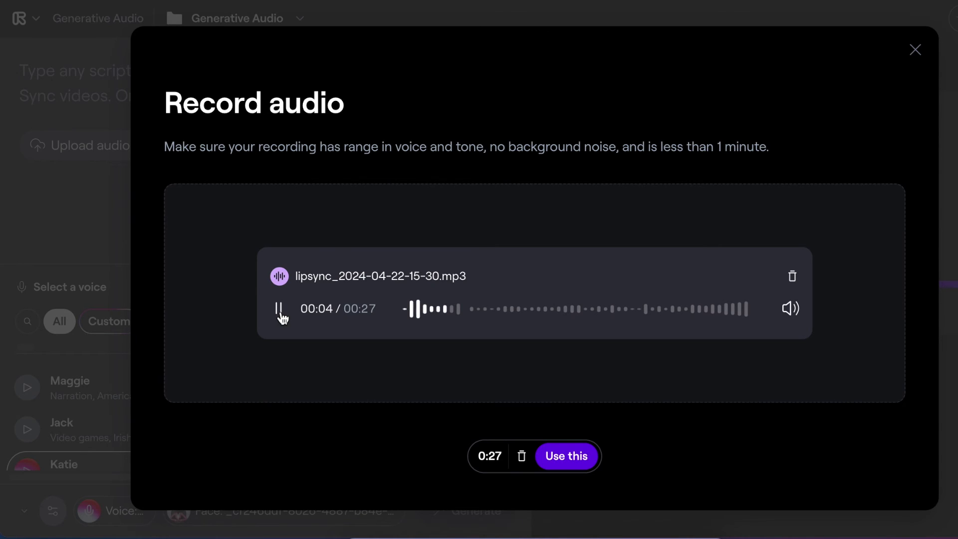
left_click(281, 314)
Use the 27-second recording as audio and generate the second lip-sync video
left_click(568, 458)
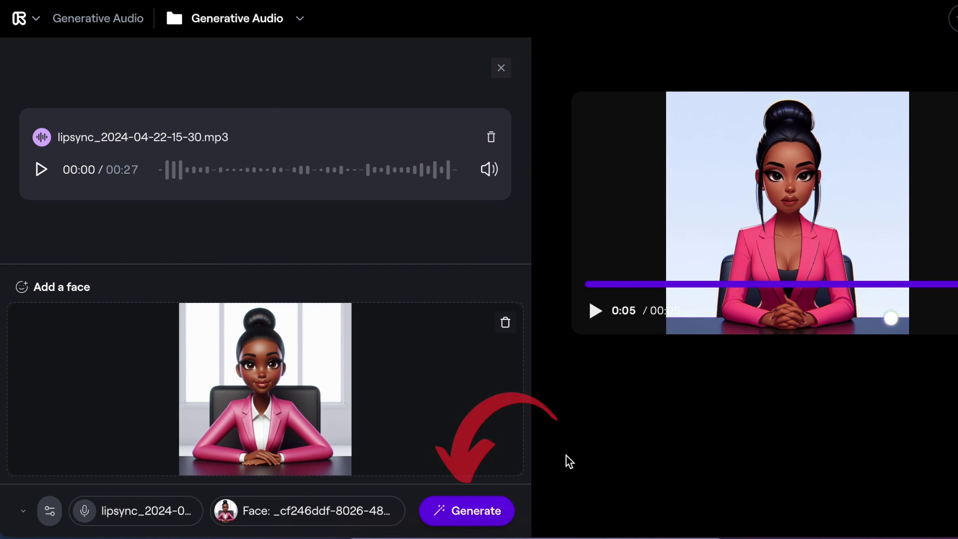
left_click(469, 515)
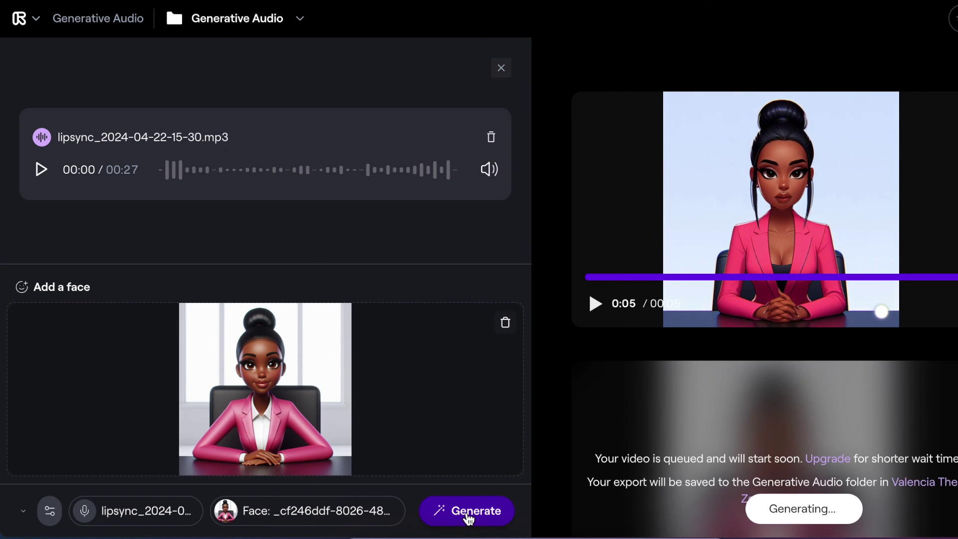